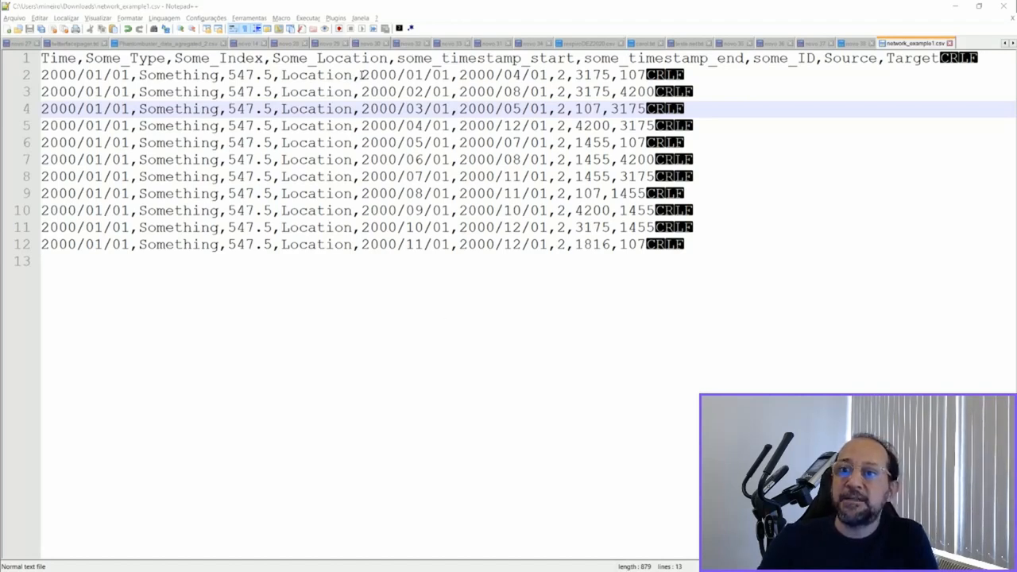
- Highlight the timestamp start/end values and the Source and Target headers in network_example1.csv to examine the columns
{"action": "left_click_drag", "start_coordinate": [362, 75], "coordinate": [548, 75]}
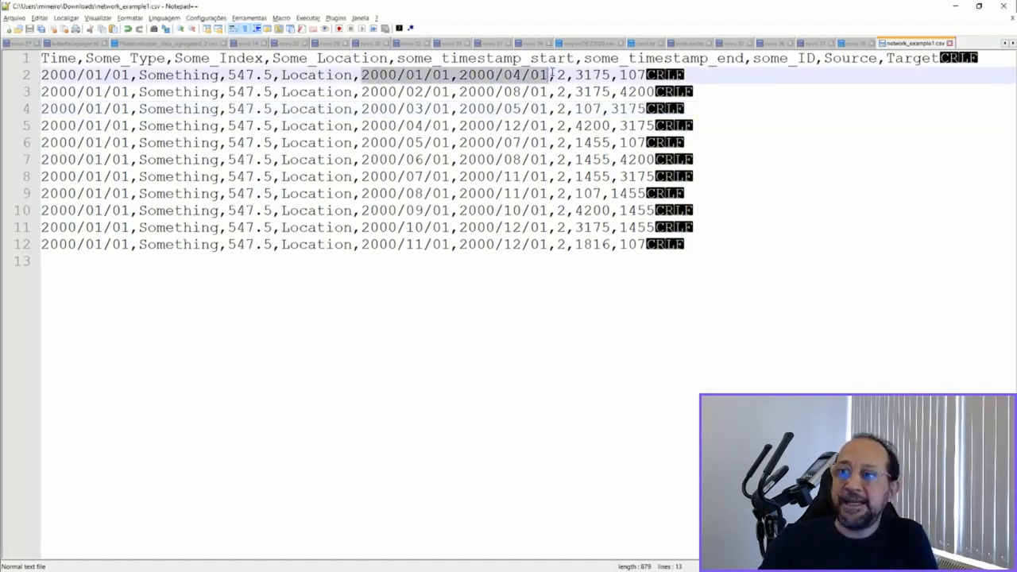
{"action": "left_click_drag", "start_coordinate": [824, 58], "coordinate": [939, 58]}
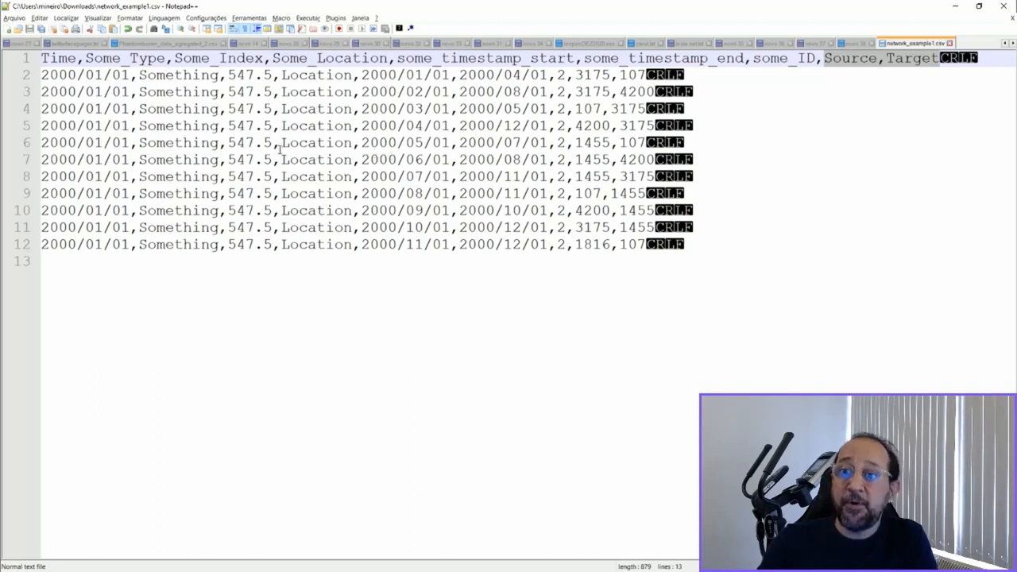
{"action": "left_click_drag", "start_coordinate": [361, 76], "coordinate": [545, 82]}
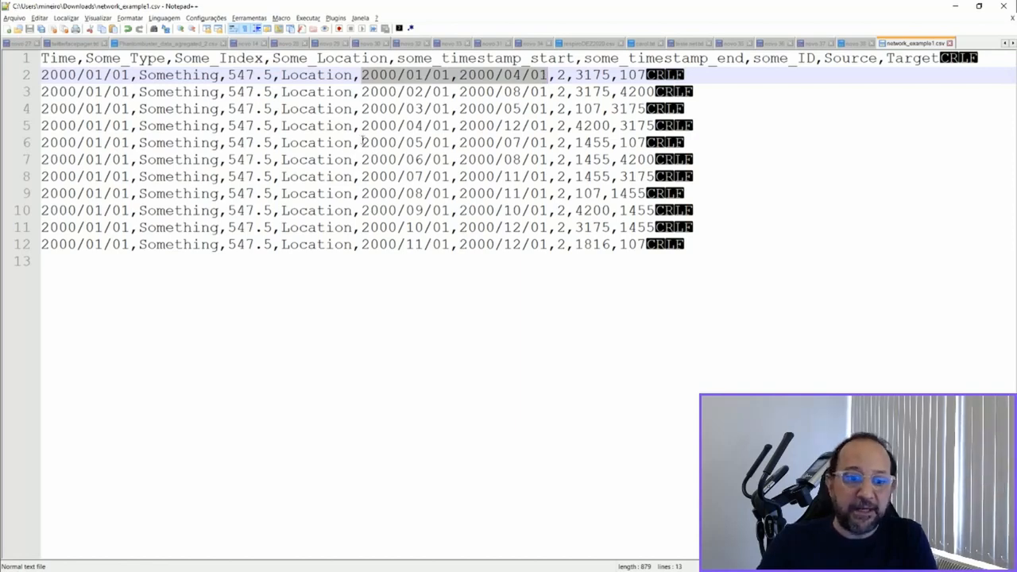
- Switch to Gephi and import network_example1.csv as a comma-separated edges table spreadsheet
{"action": "key", "text": "alt+Tab"}
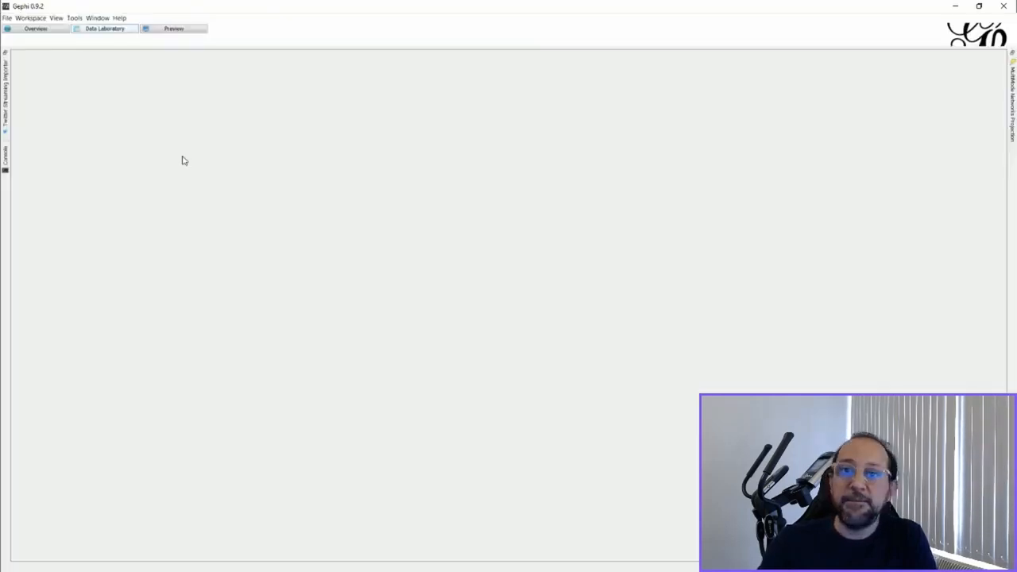
{"action": "left_click", "coordinate": [7, 18]}
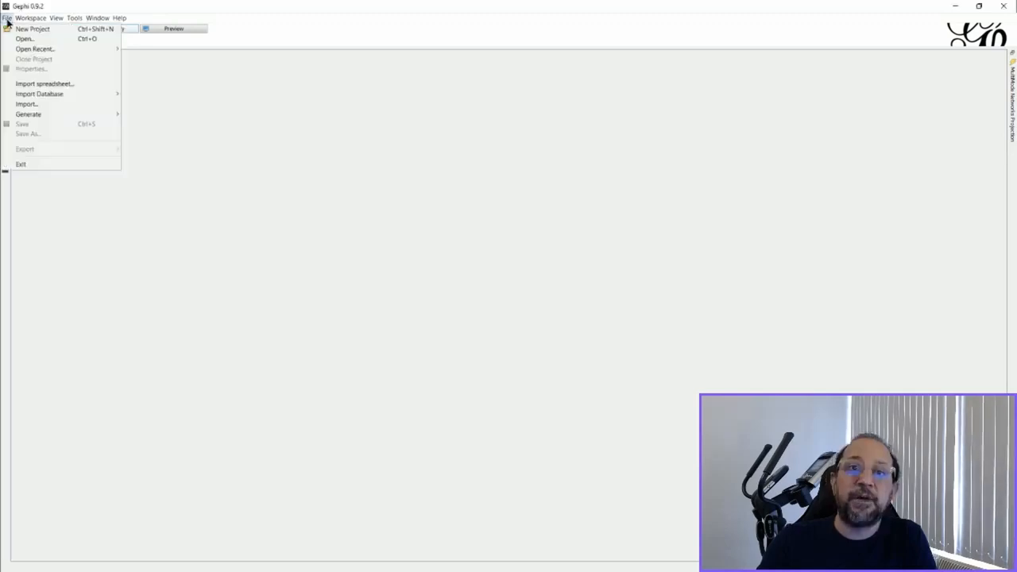
{"action": "left_click", "coordinate": [47, 84]}
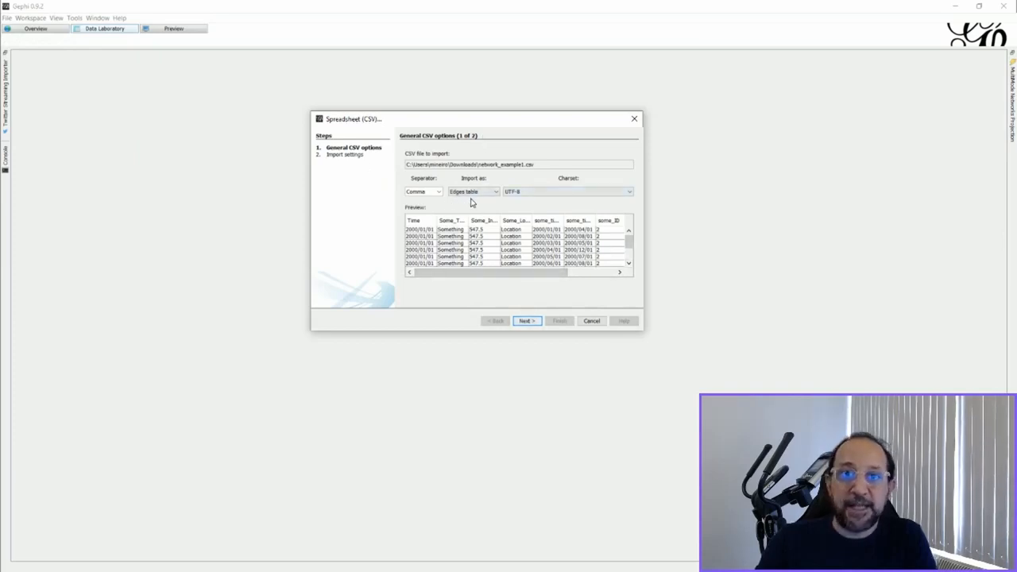
{"action": "left_click", "coordinate": [529, 322]}
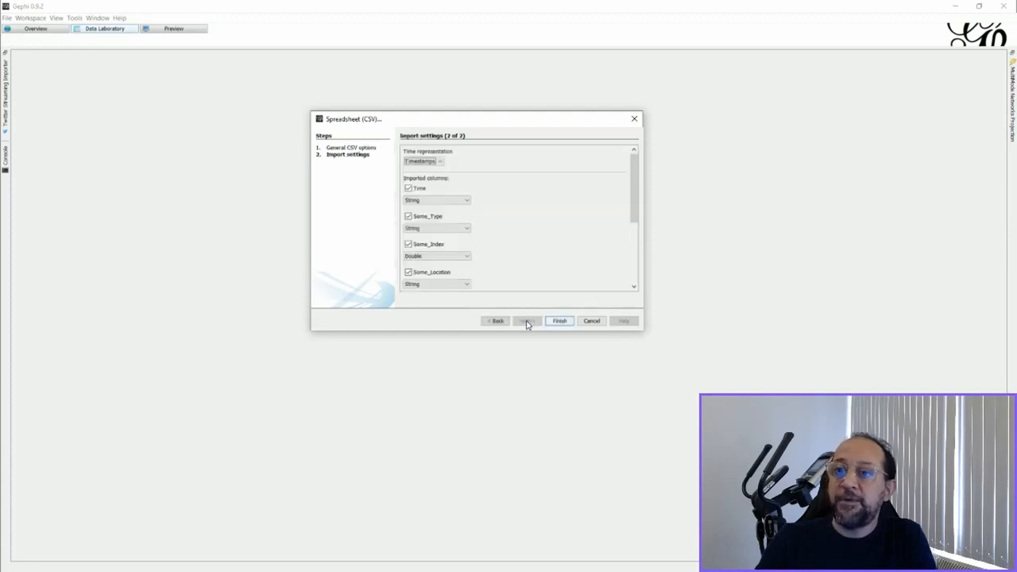
- Review the imported columns and set the time representation to Intervals
{"action": "left_click_drag", "start_coordinate": [632, 193], "coordinate": [634, 268]}
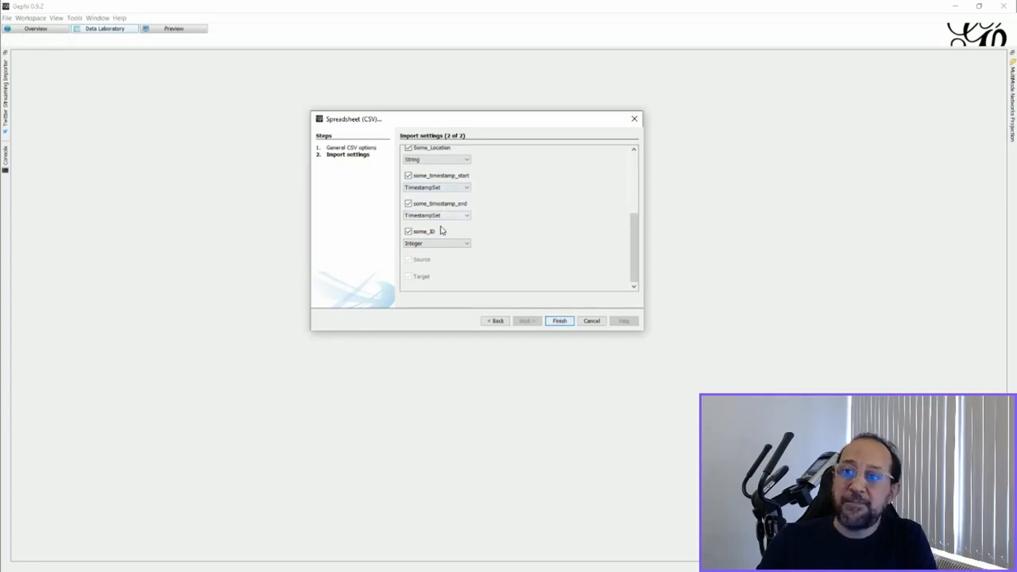
{"action": "left_click_drag", "start_coordinate": [631, 272], "coordinate": [627, 205]}
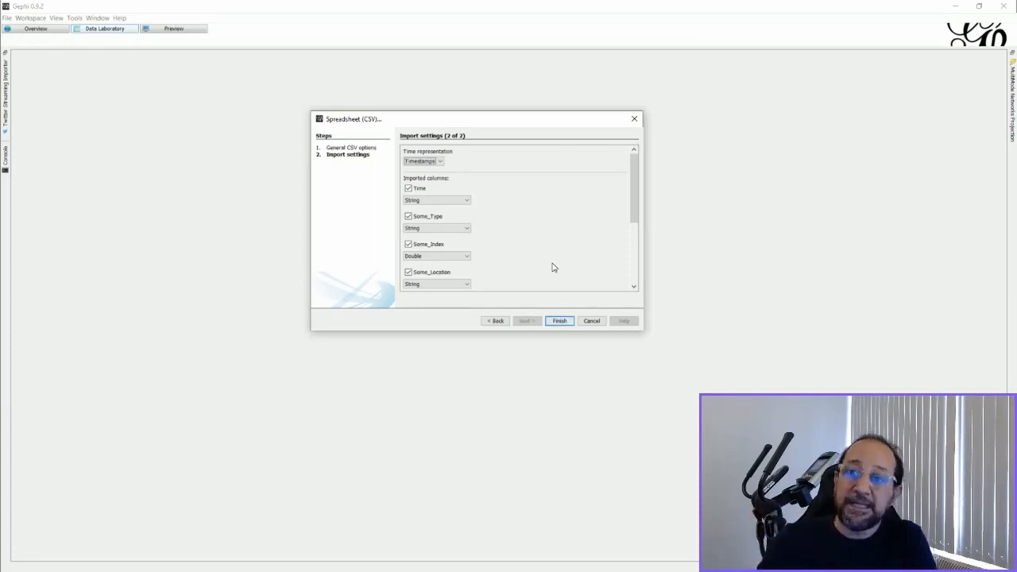
{"action": "left_click", "coordinate": [440, 164]}
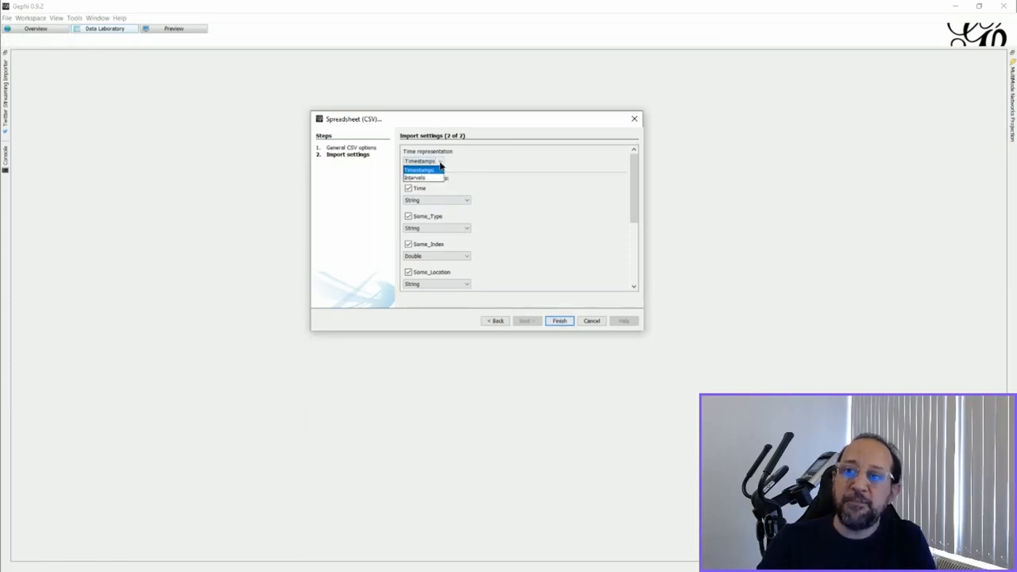
{"action": "left_click", "coordinate": [439, 178]}
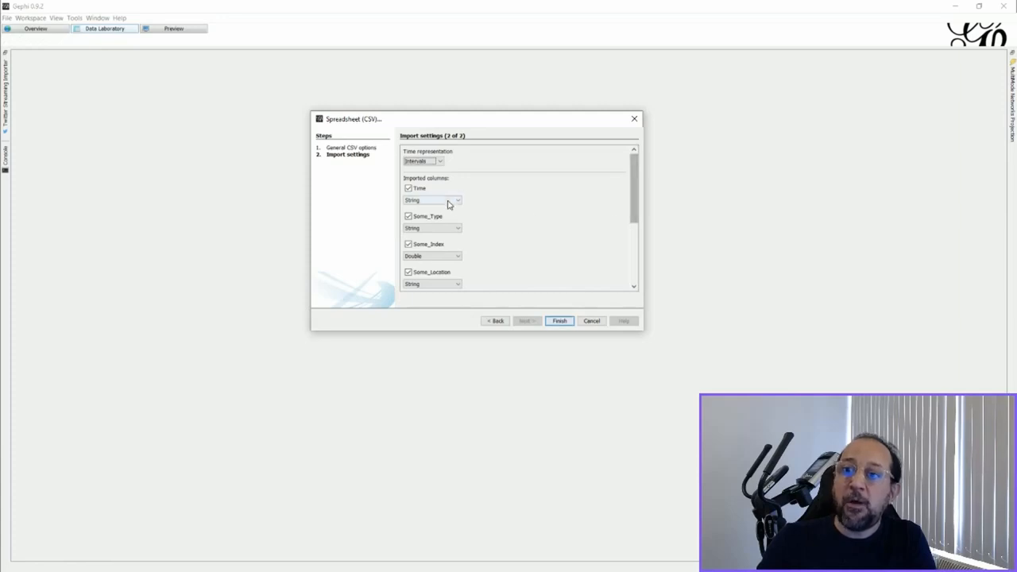
- Finish the spreadsheet import and accept the import report into a new workspace
{"action": "left_click_drag", "start_coordinate": [635, 197], "coordinate": [629, 277]}
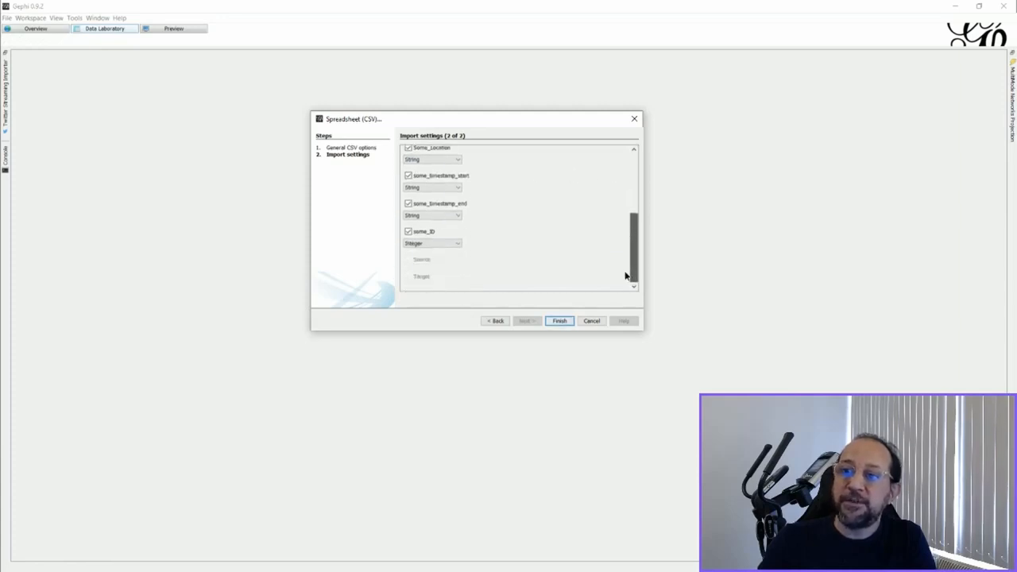
{"action": "scroll", "coordinate": [622, 266], "scroll_direction": "up", "scroll_amount": 10}
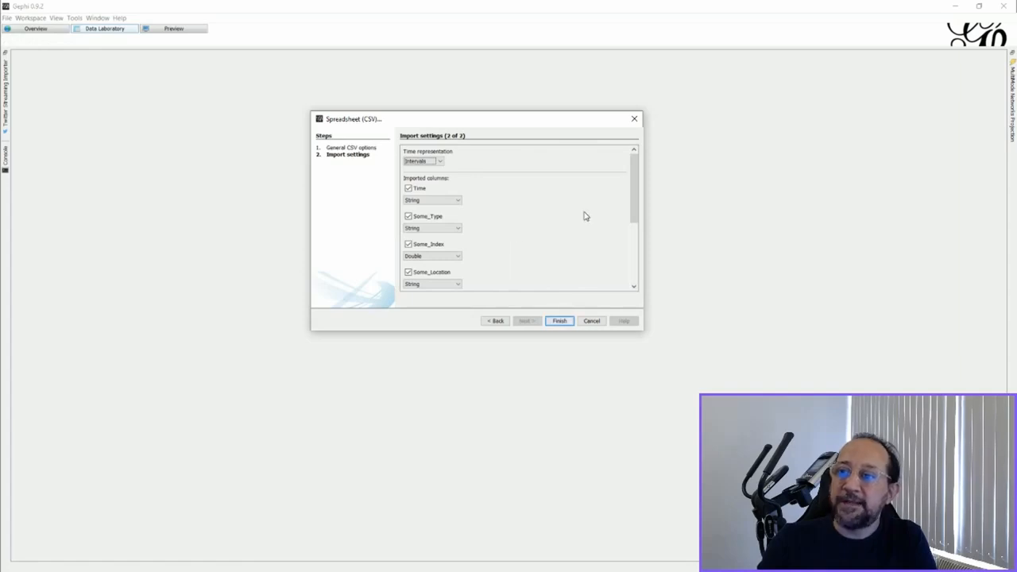
{"action": "left_click_drag", "start_coordinate": [636, 206], "coordinate": [633, 279]}
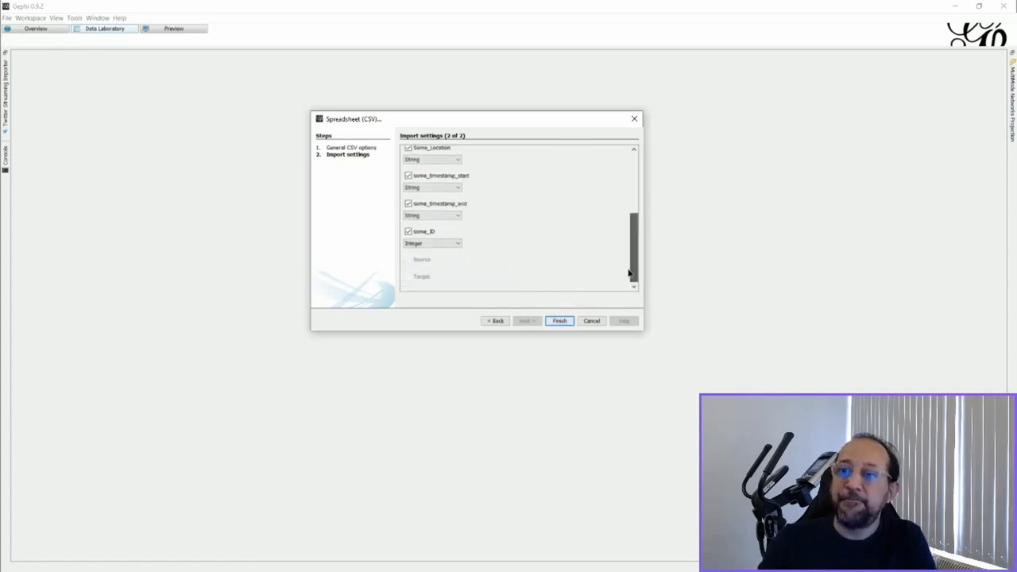
{"action": "scroll", "coordinate": [634, 278], "scroll_direction": "up", "scroll_amount": 10}
{"action": "left_click", "coordinate": [560, 322]}
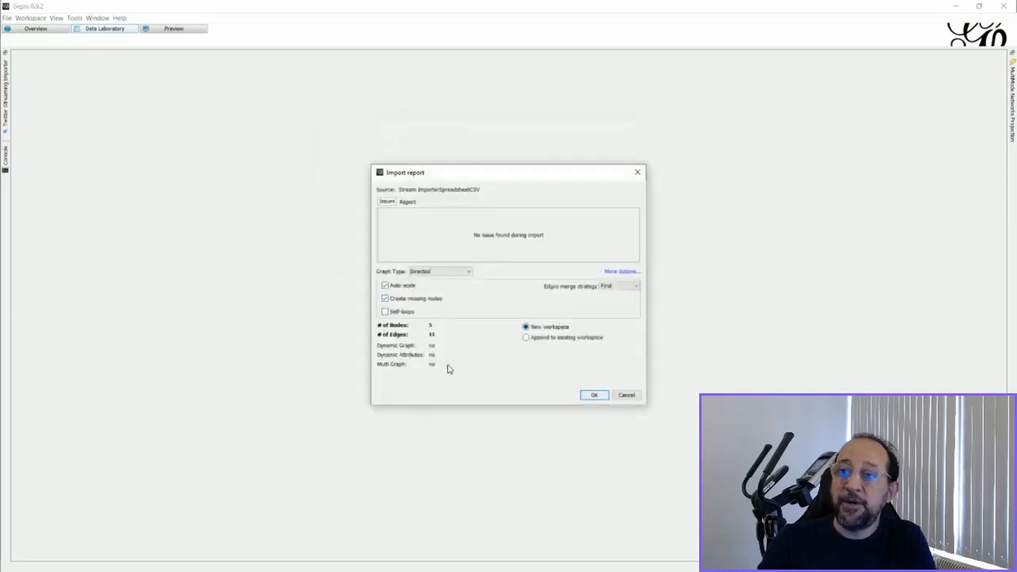
{"action": "left_click", "coordinate": [594, 395]}
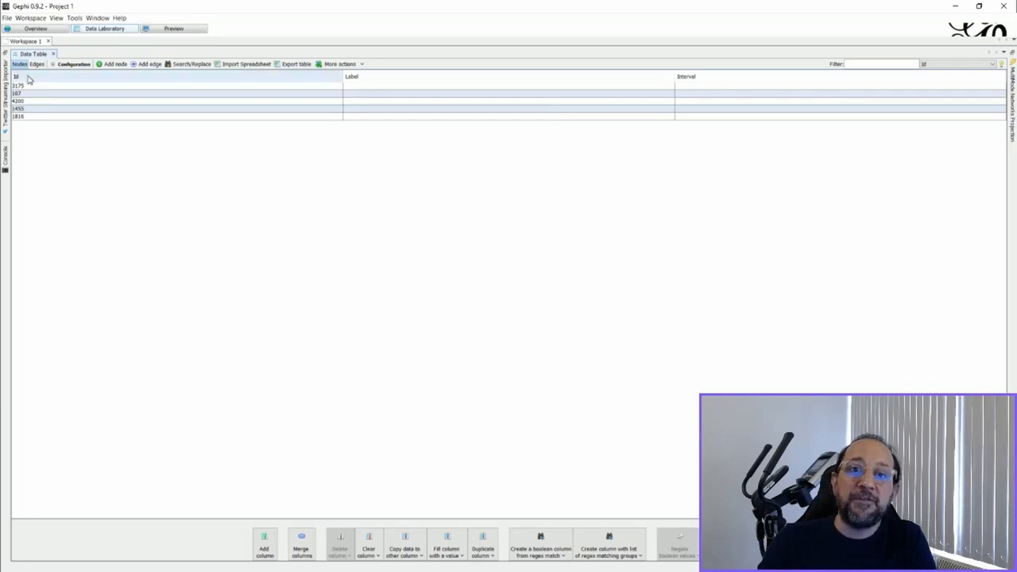
- Copy the nodes' Id column data into the Label column
{"action": "left_click", "coordinate": [37, 64]}
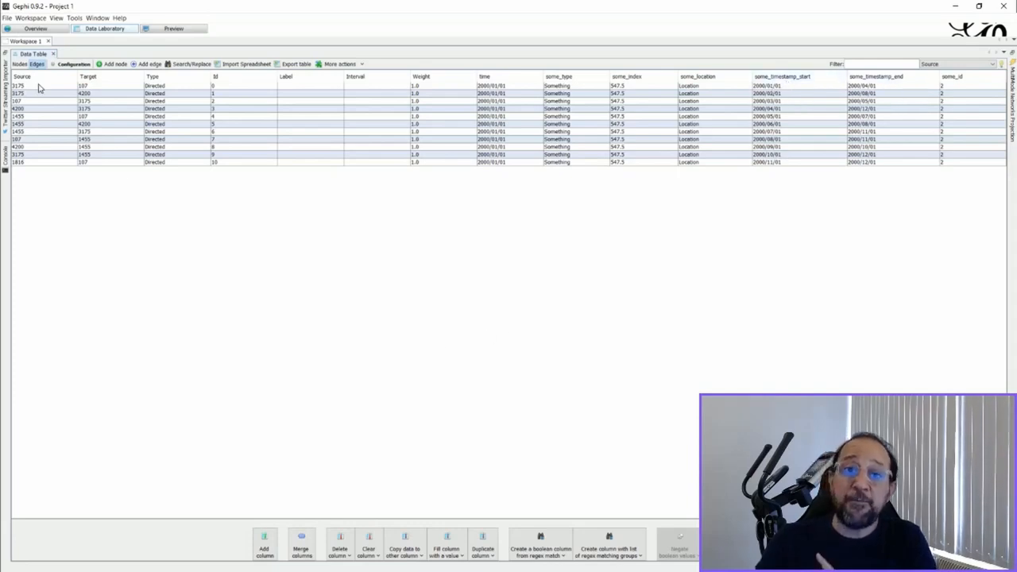
{"action": "left_click", "coordinate": [19, 64]}
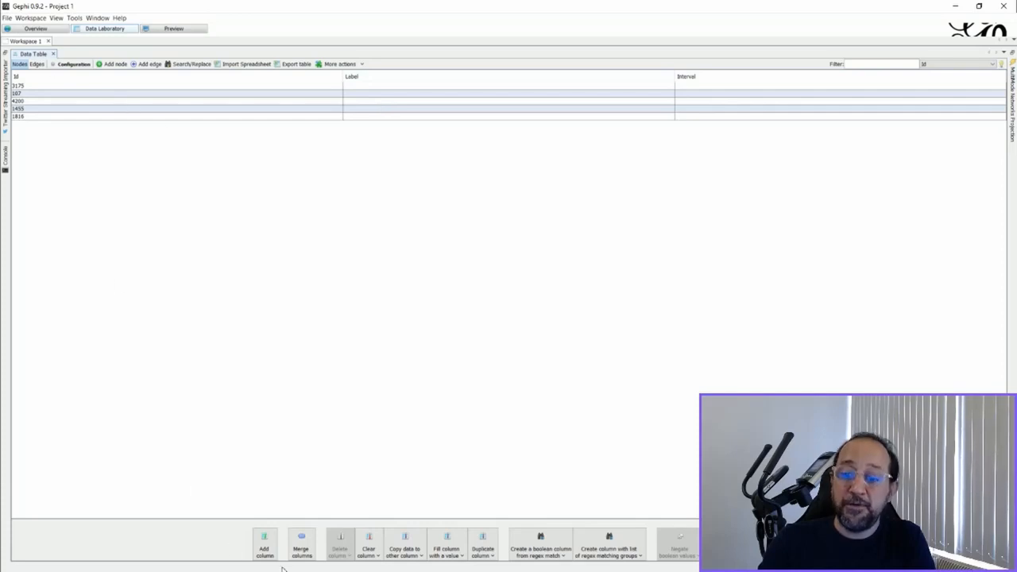
{"action": "left_click", "coordinate": [404, 554]}
{"action": "left_click", "coordinate": [403, 548]}
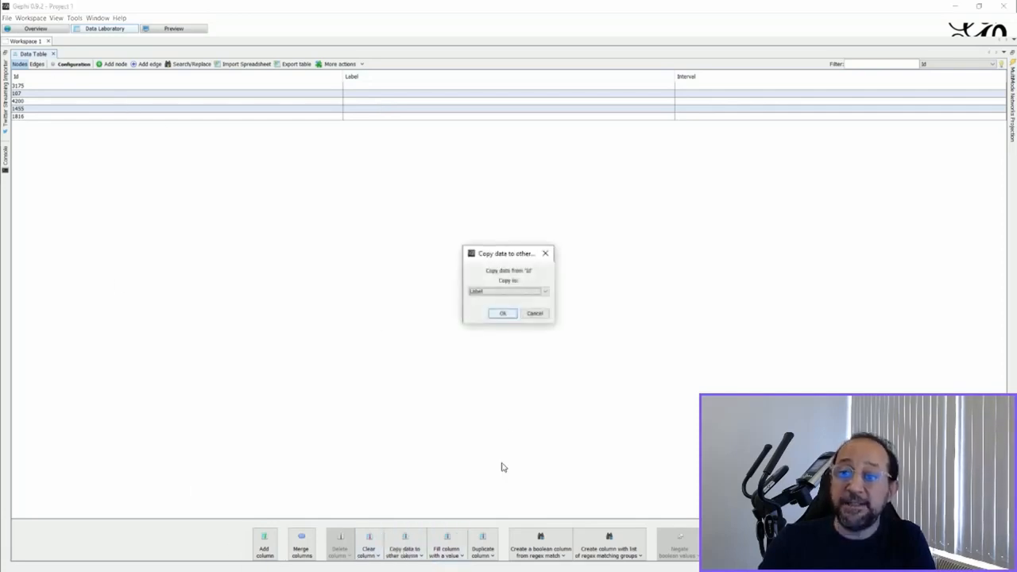
{"action": "left_click", "coordinate": [500, 315]}
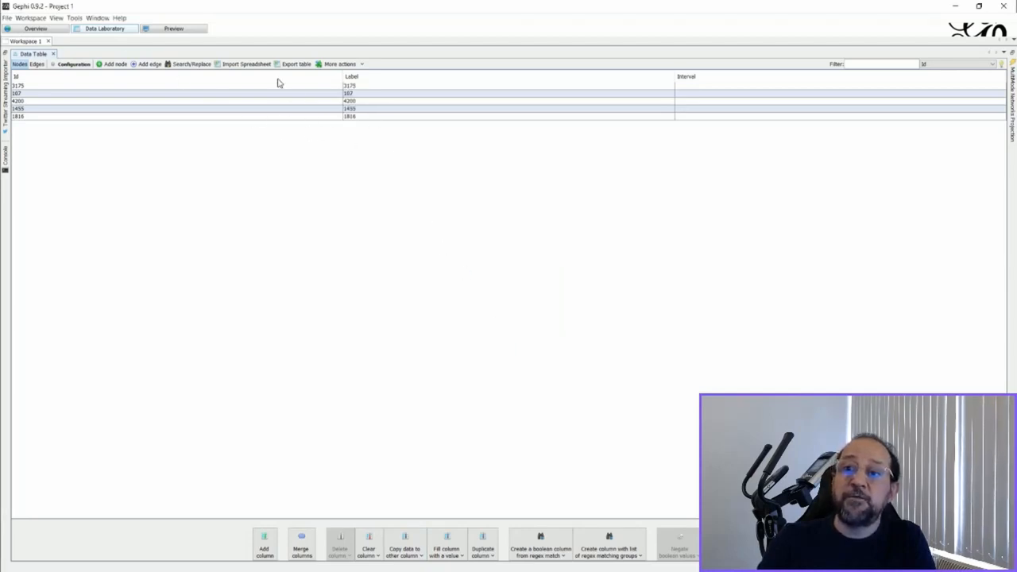
- Merge the some_timestamp_start and some_timestamp_end edge columns using the Create time interval strategy
{"action": "left_click", "coordinate": [36, 63]}
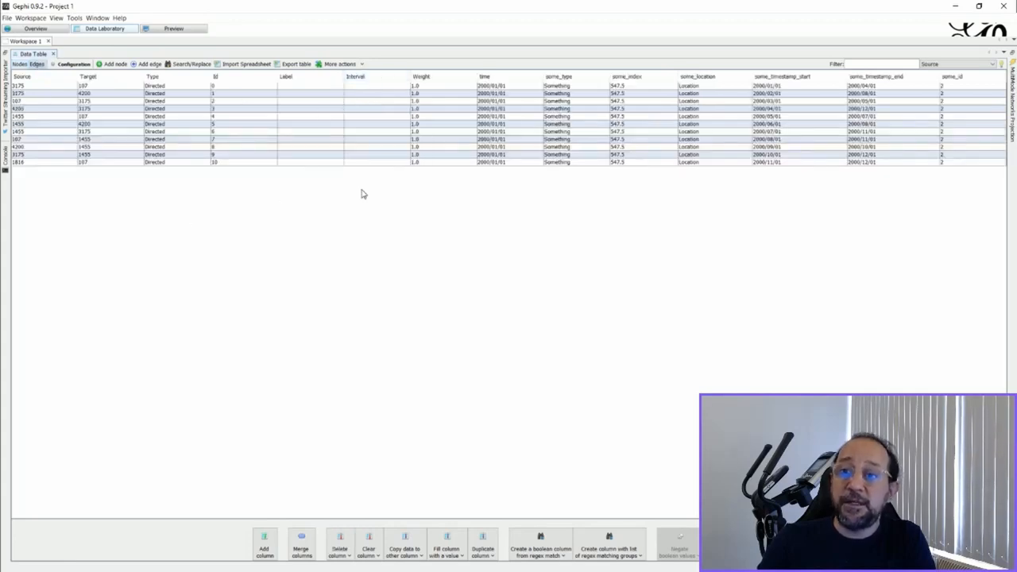
{"action": "left_click", "coordinate": [301, 544]}
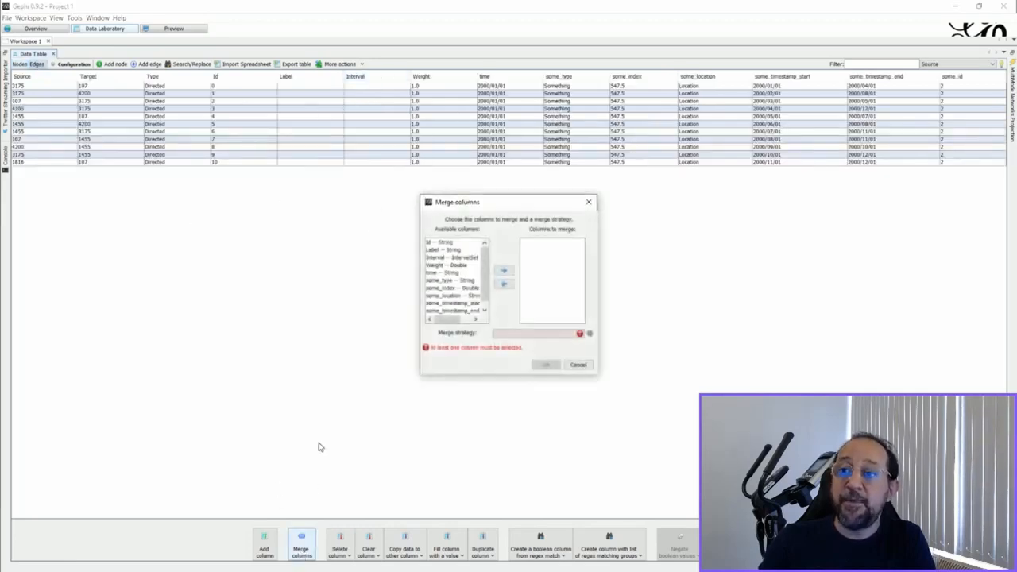
{"action": "left_click_drag", "start_coordinate": [452, 303], "coordinate": [452, 311]}
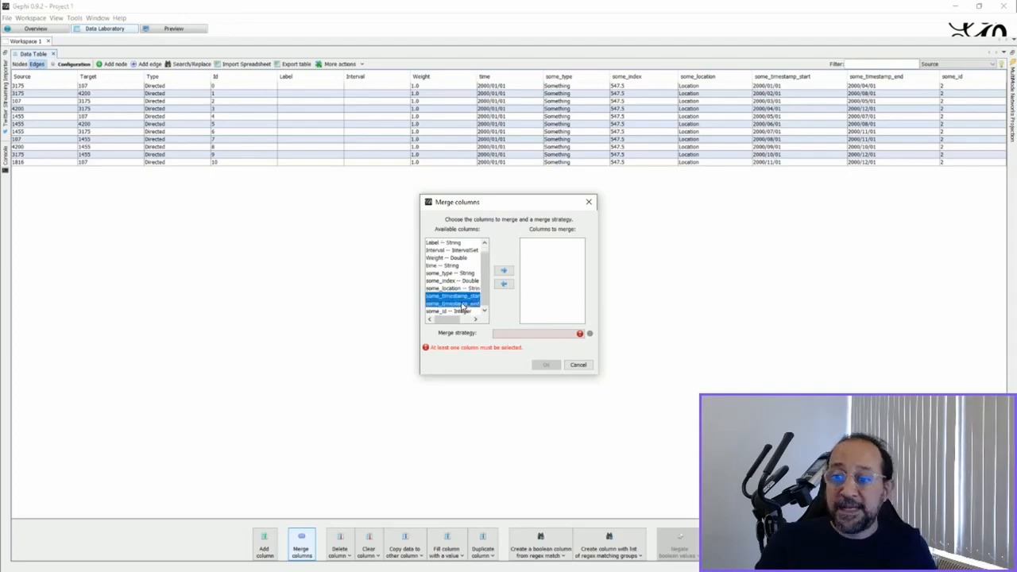
{"action": "left_click", "coordinate": [502, 272]}
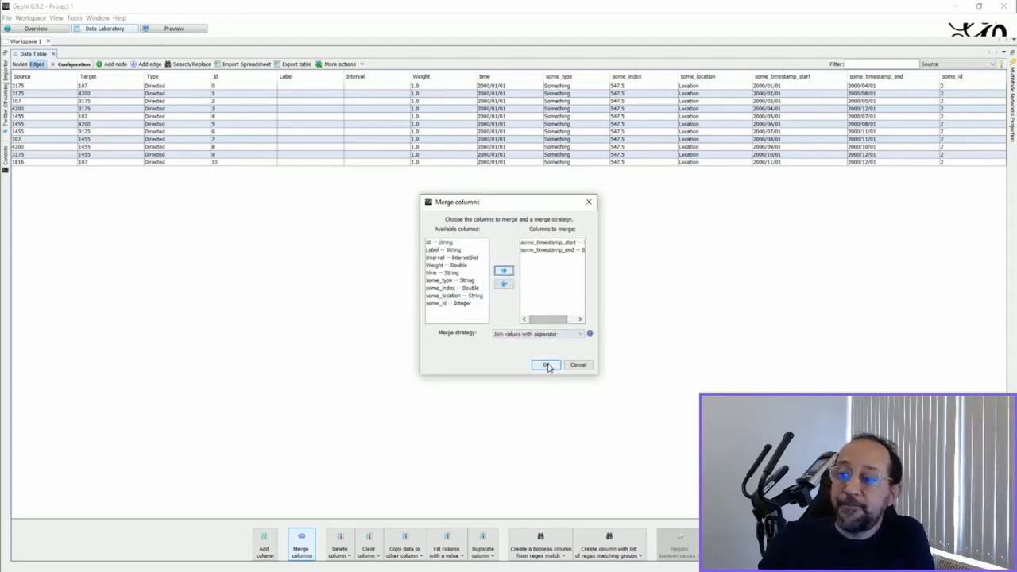
{"action": "left_click", "coordinate": [550, 334]}
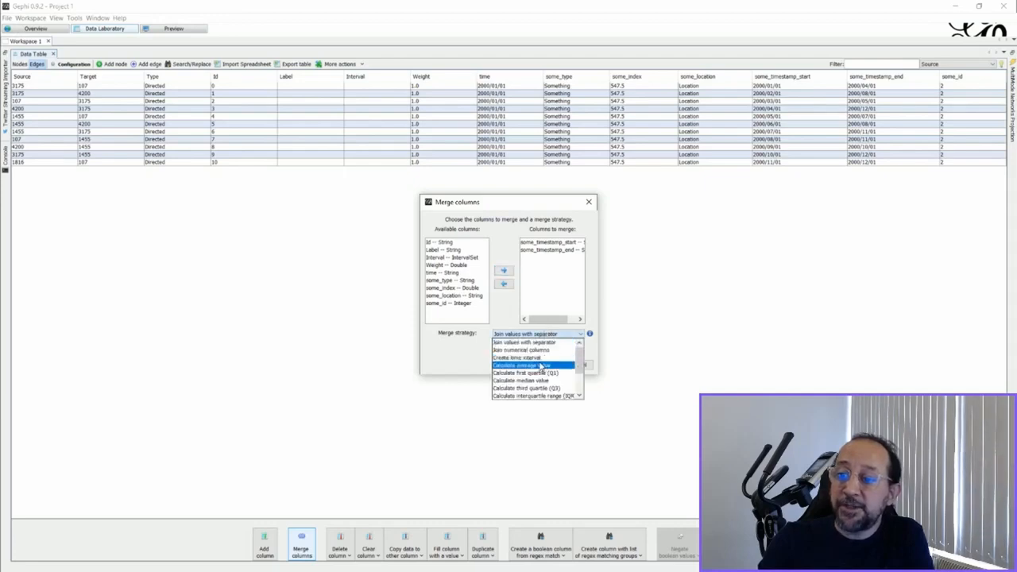
{"action": "left_click", "coordinate": [537, 357]}
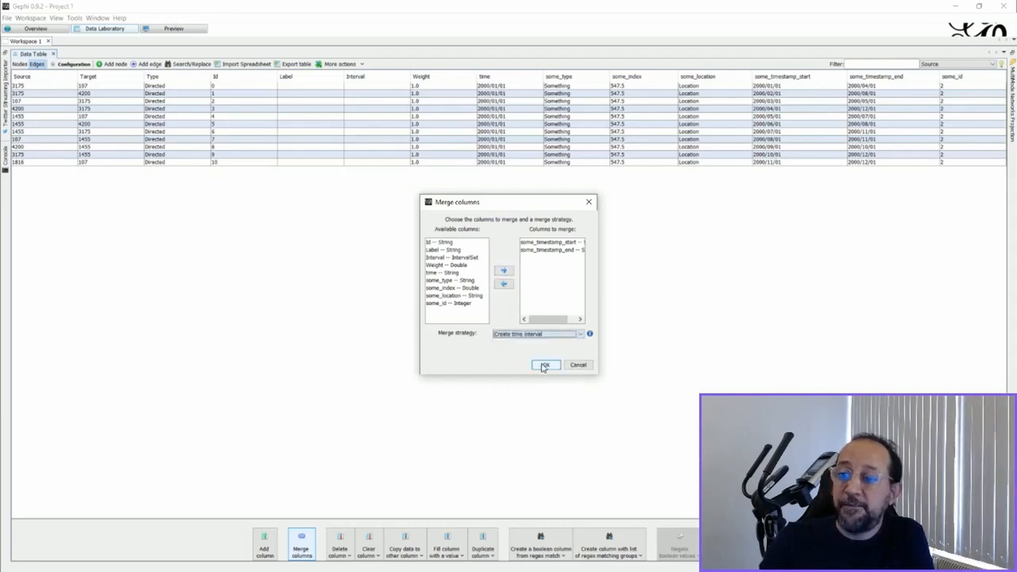
{"action": "left_click", "coordinate": [545, 366]}
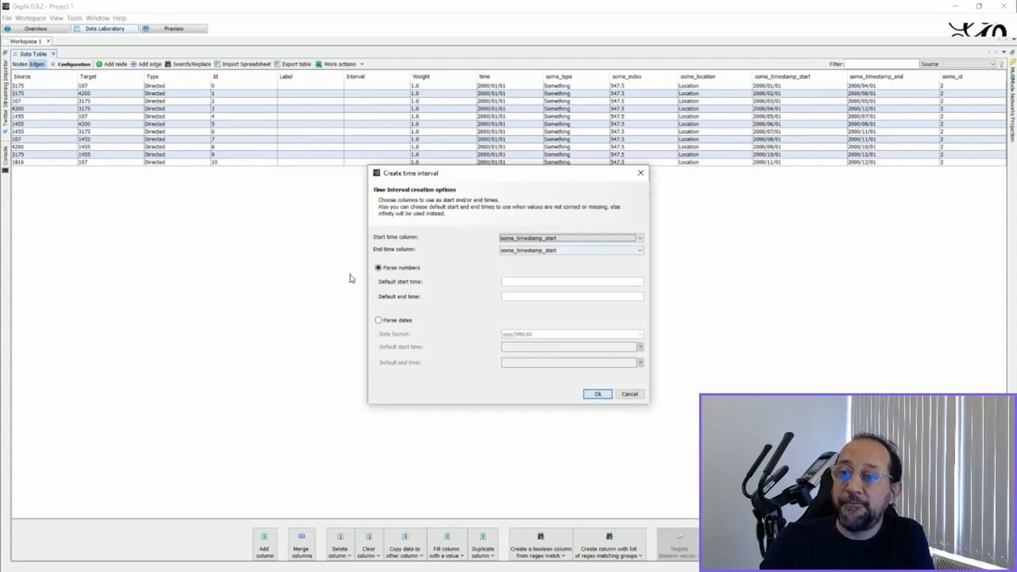
- Set the end time column to some_timestamp_end, parse dates with format yyyy/MM/dd, and confirm the interval creation
{"action": "left_click", "coordinate": [562, 251]}
{"action": "left_click", "coordinate": [565, 266]}
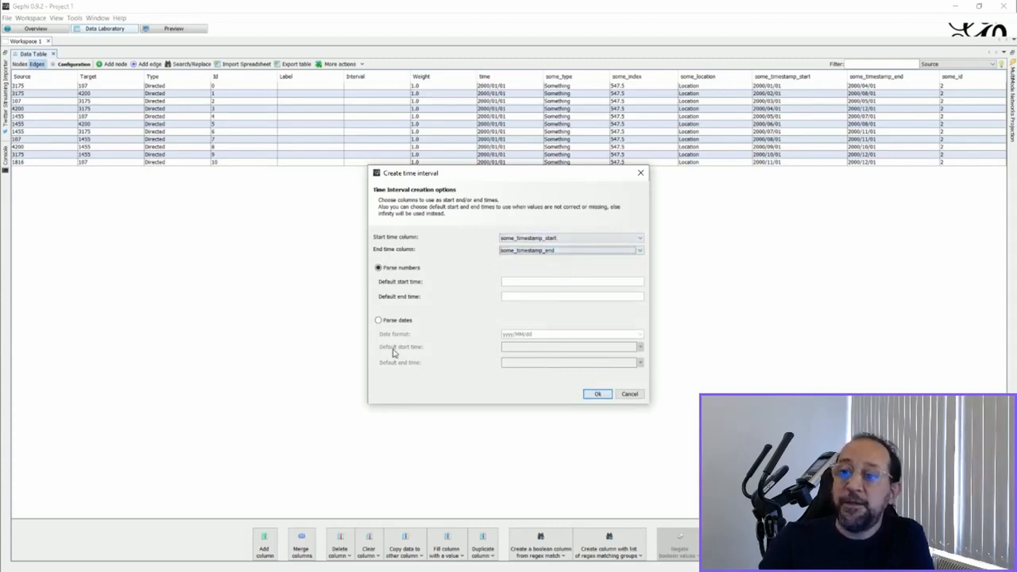
{"action": "left_click", "coordinate": [379, 321]}
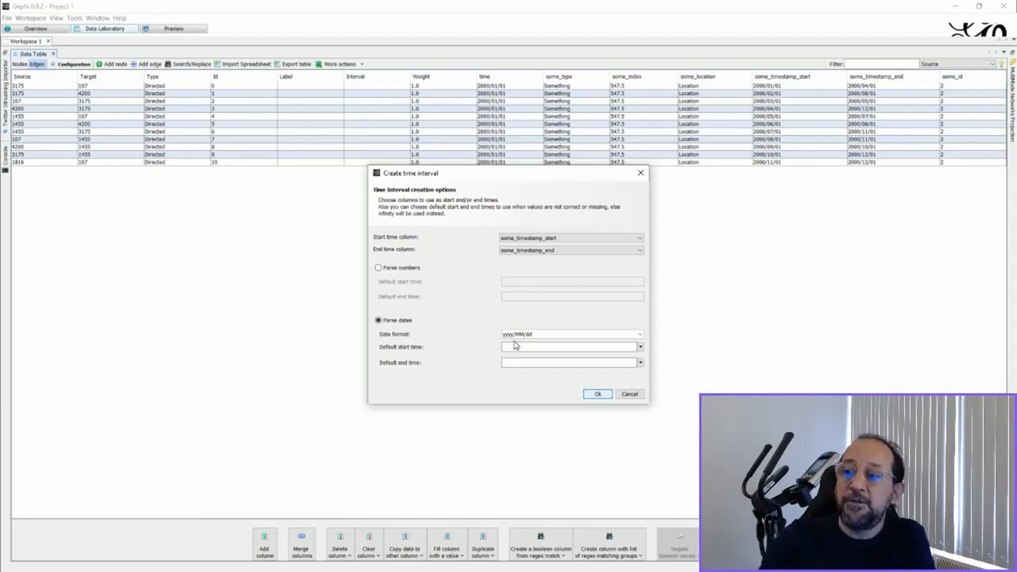
{"action": "left_click", "coordinate": [594, 394]}
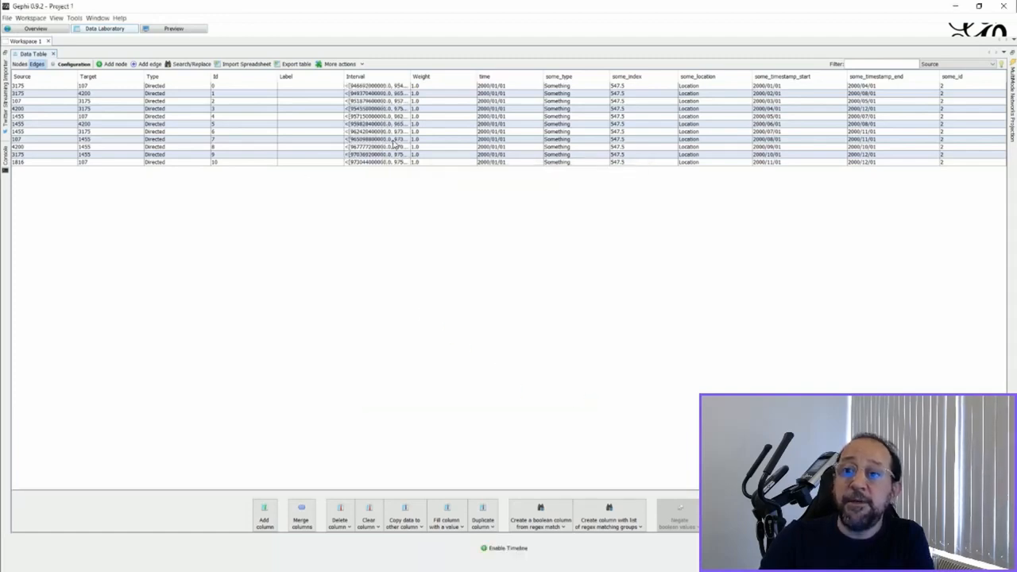
- In Overview, rank node size by Degree with min size 30 and max size 300 and apply
{"action": "left_click", "coordinate": [36, 29]}
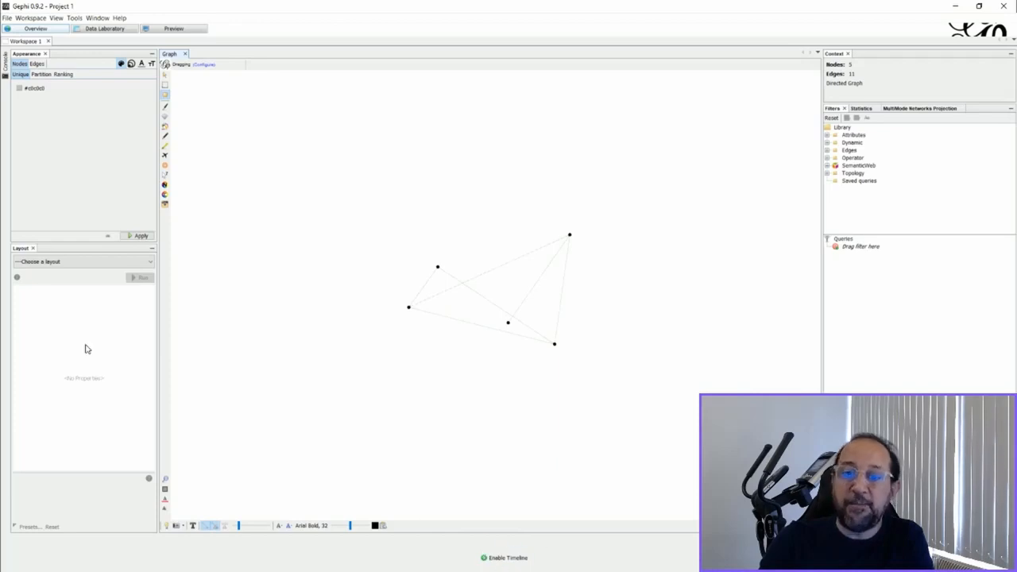
{"action": "left_click", "coordinate": [131, 63]}
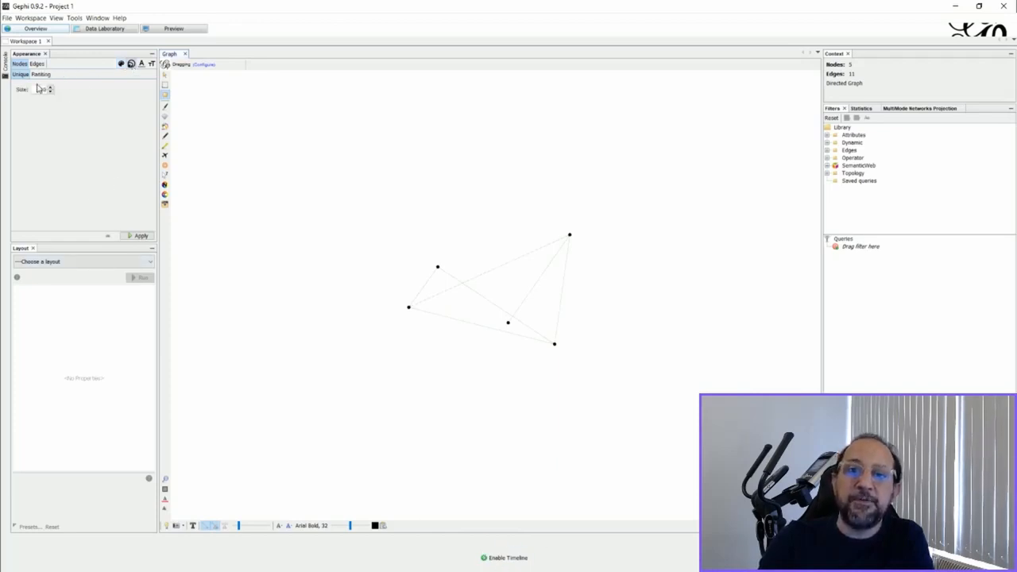
{"action": "left_click", "coordinate": [41, 74]}
{"action": "left_click", "coordinate": [59, 85]}
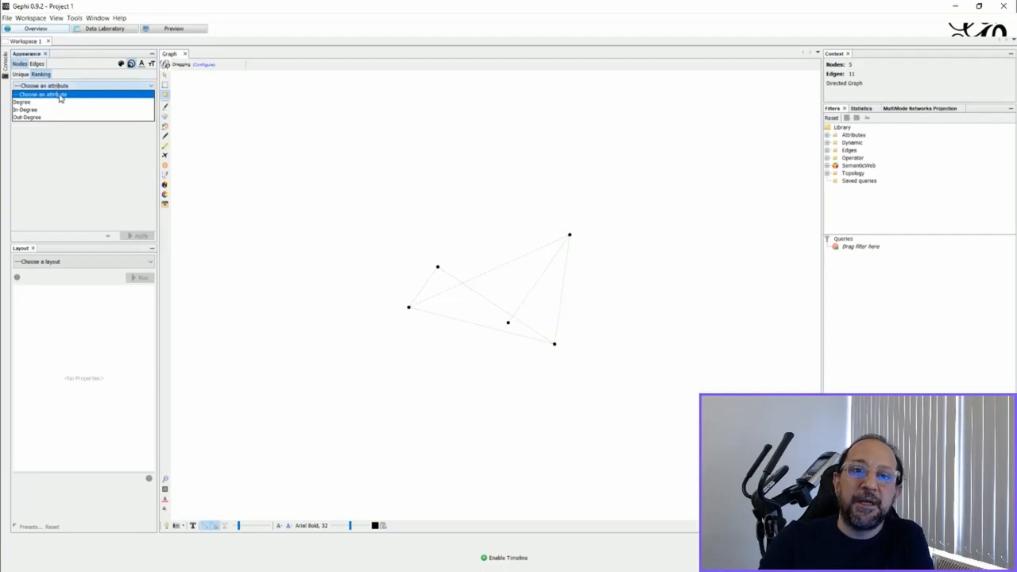
{"action": "left_click", "coordinate": [43, 102]}
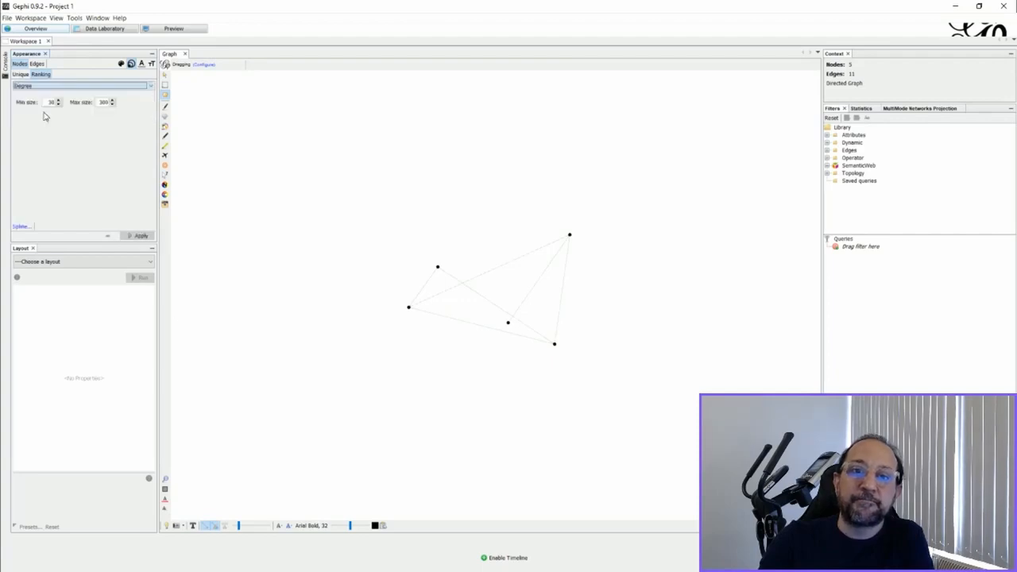
{"action": "left_click", "coordinate": [137, 236]}
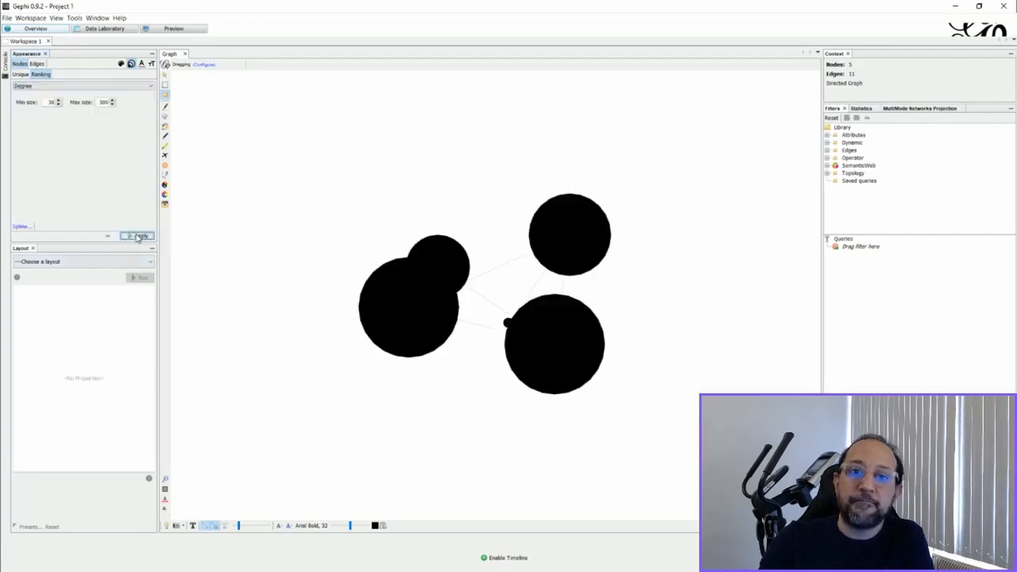
- Lower the node ranking's maximum size to 150 and reapply the Degree size ranking
{"action": "left_click", "coordinate": [112, 105]}
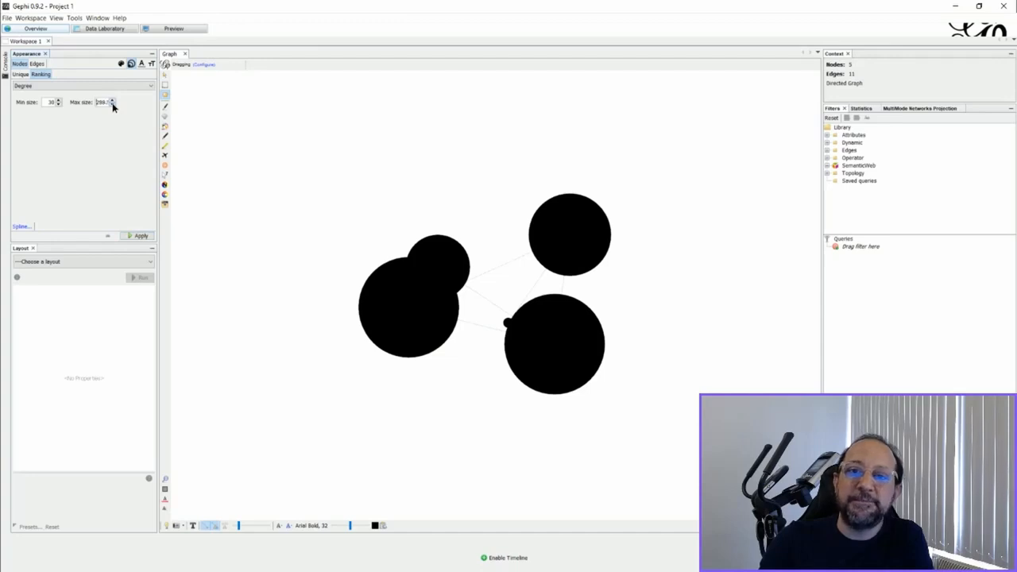
{"action": "left_click", "coordinate": [137, 237]}
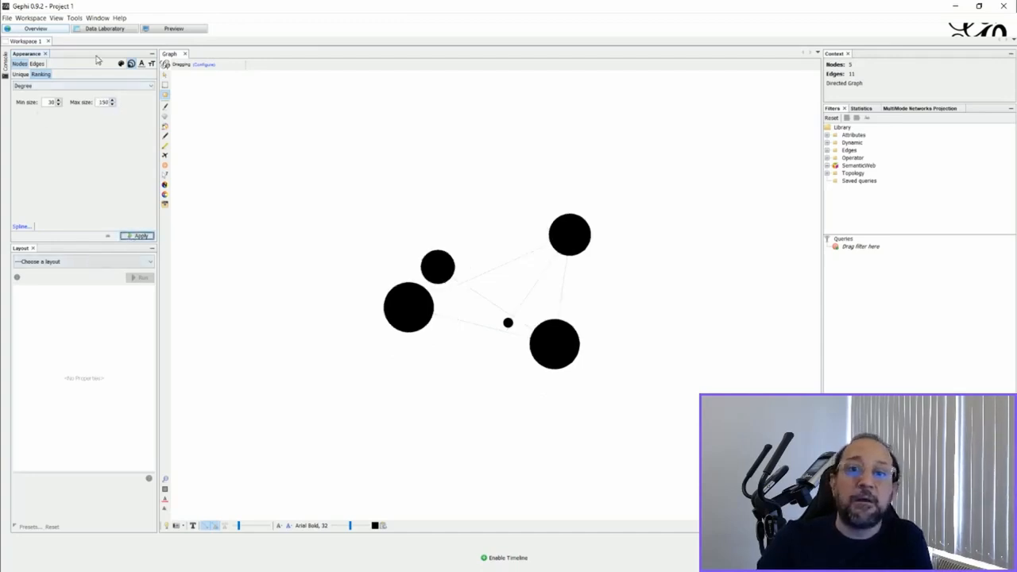
- Apply a uniform gray #c0c0c0 color to all nodes and turn on node labels in the graph
{"action": "left_click", "coordinate": [121, 64]}
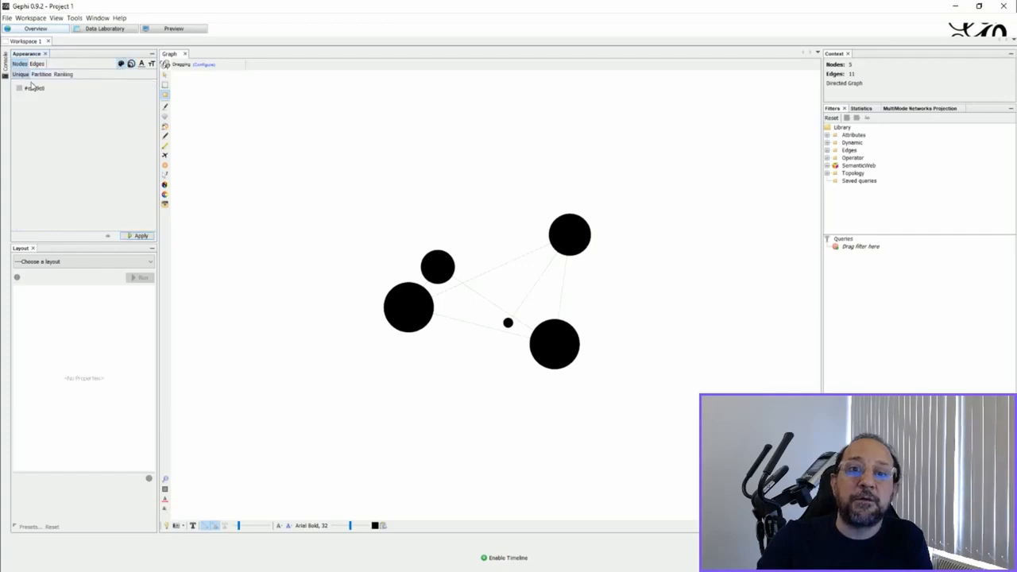
{"action": "left_click", "coordinate": [136, 237]}
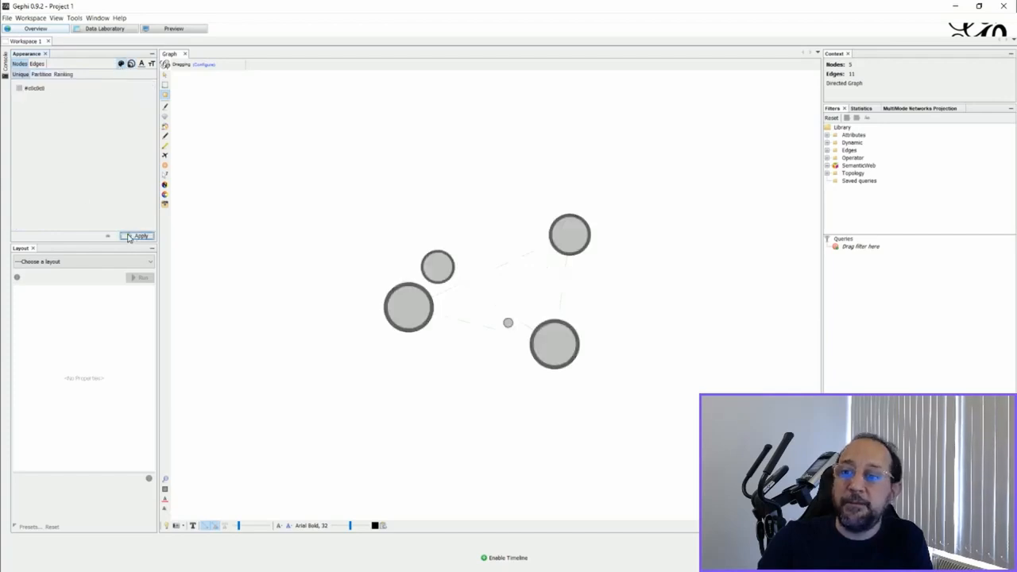
{"action": "left_click", "coordinate": [193, 527]}
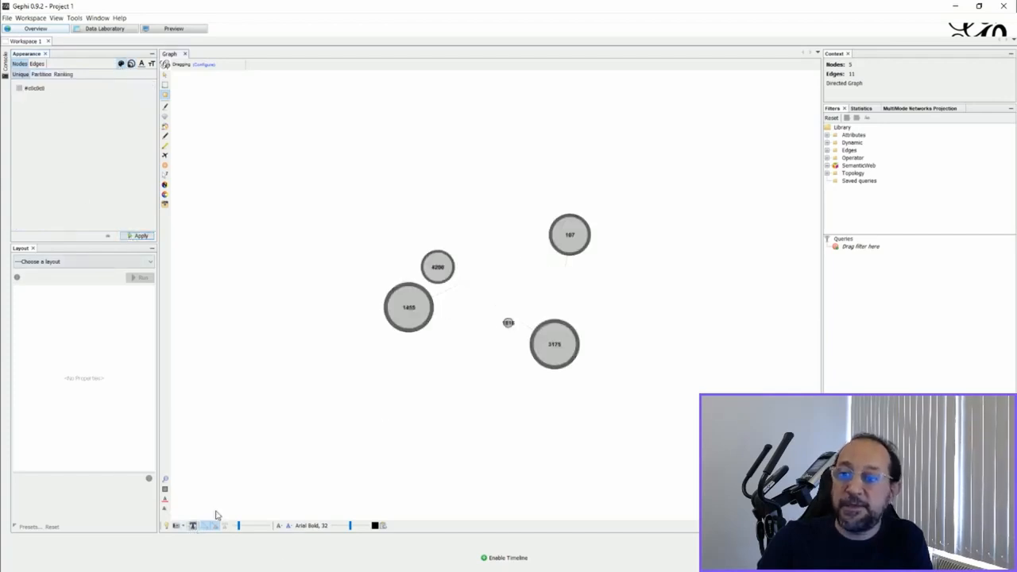
- Run the Fruchterman Reingold layout on the graph and stop it once the nodes settle
{"action": "left_click", "coordinate": [96, 262]}
{"action": "scroll", "coordinate": [87, 300], "scroll_direction": "down", "scroll_amount": 2}
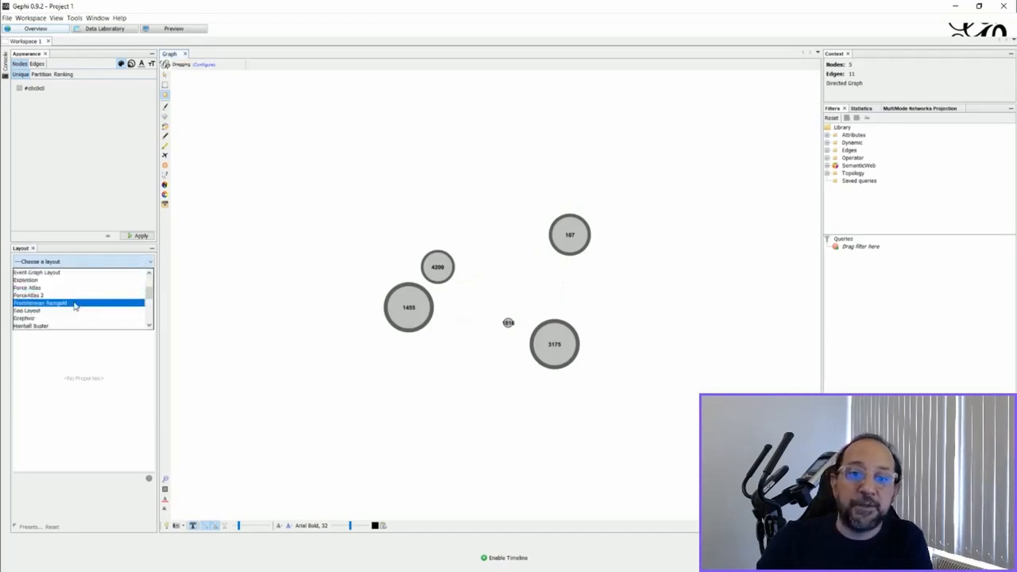
{"action": "left_click", "coordinate": [74, 303]}
{"action": "left_click", "coordinate": [137, 278]}
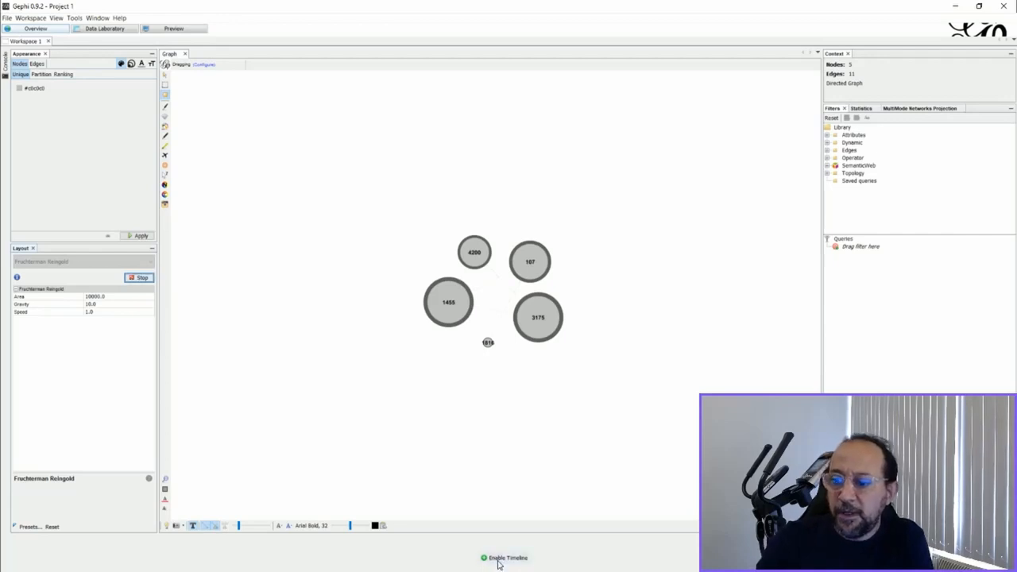
{"action": "left_click", "coordinate": [137, 278]}
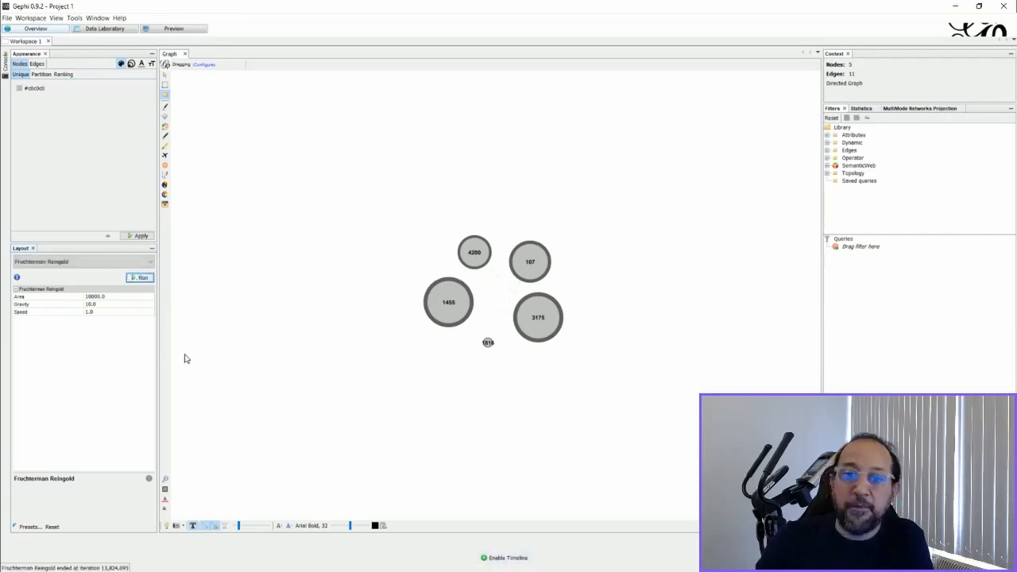
- Enable the timeline and narrow its time window to the start of the range
{"action": "left_click", "coordinate": [500, 557]}
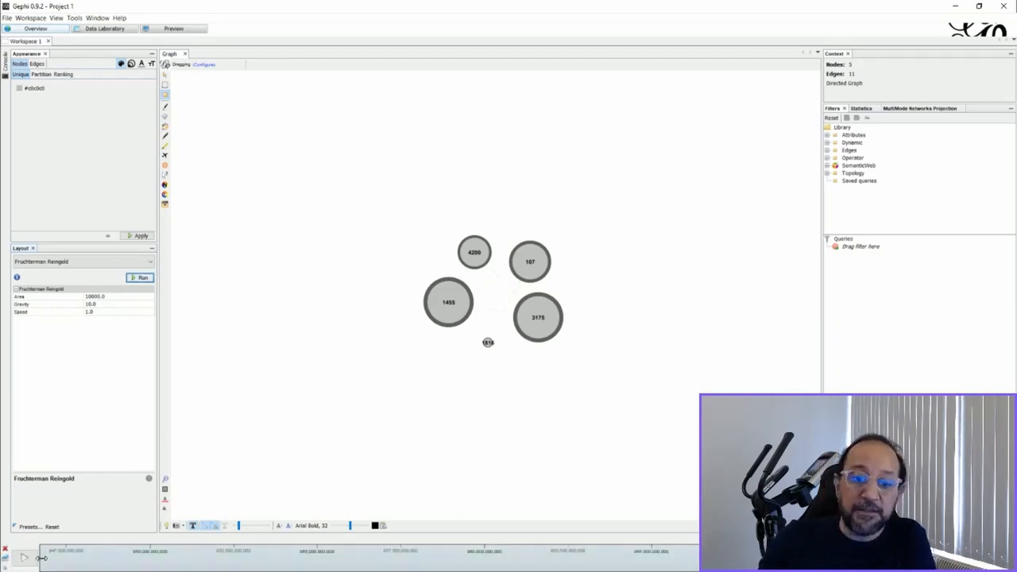
{"action": "left_click_drag", "start_coordinate": [40, 562], "coordinate": [762, 562]}
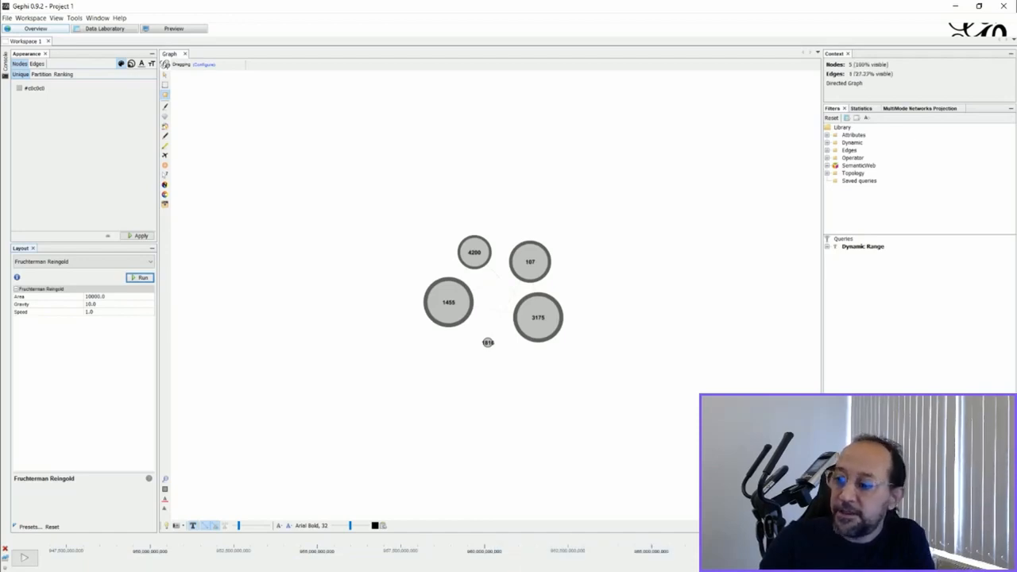
{"action": "left_click_drag", "start_coordinate": [843, 557], "coordinate": [55, 489]}
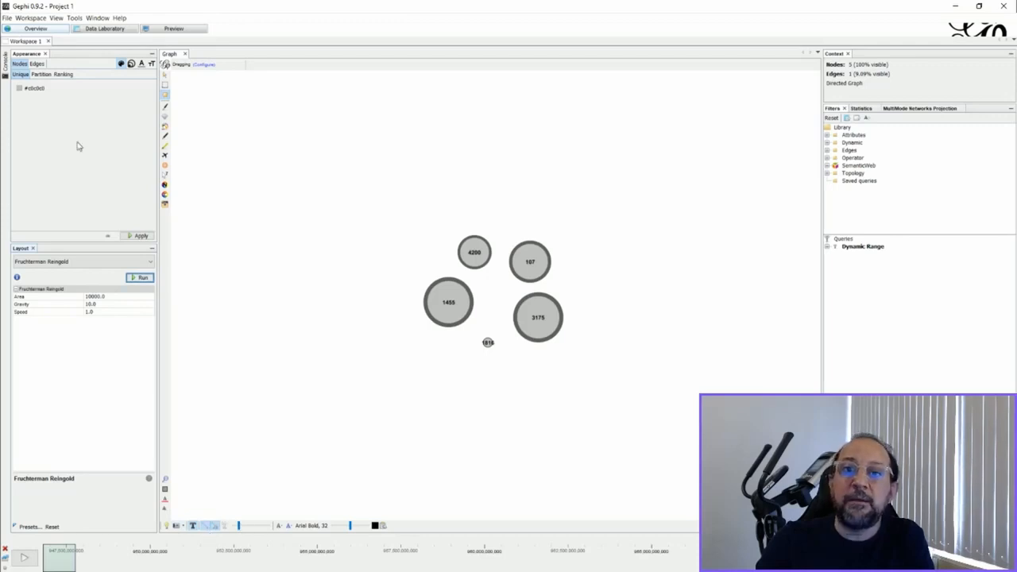
- Open the graph's edge display settings, keep edges using node color, and enable the edge selection color
{"action": "left_click", "coordinate": [36, 65]}
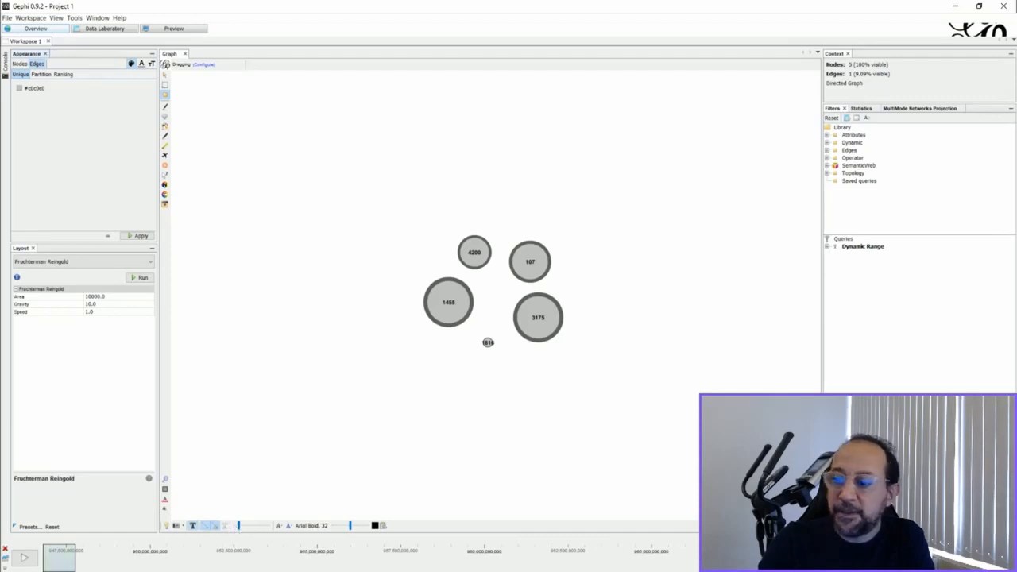
{"action": "left_click", "coordinate": [813, 525]}
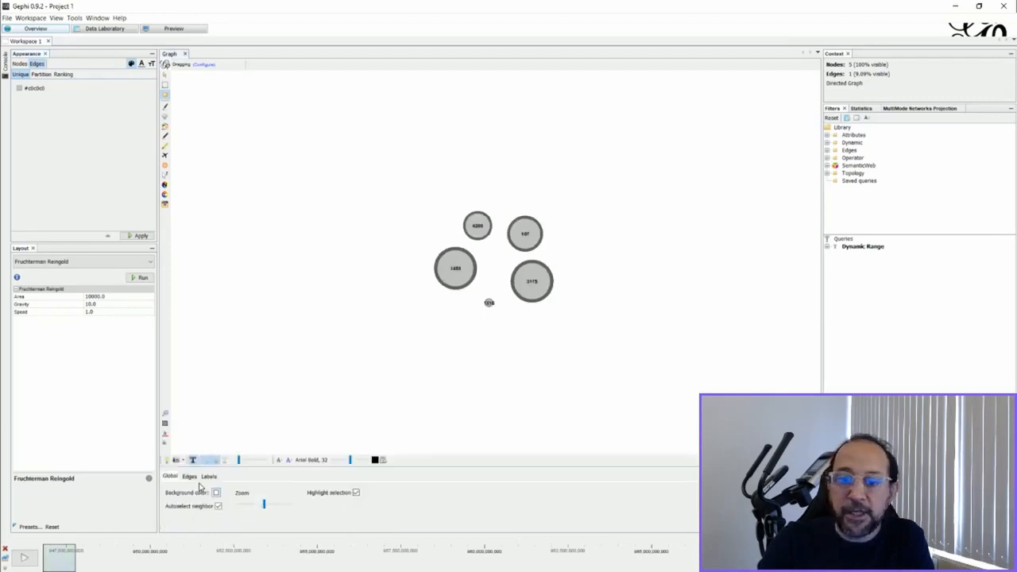
{"action": "left_click", "coordinate": [191, 479]}
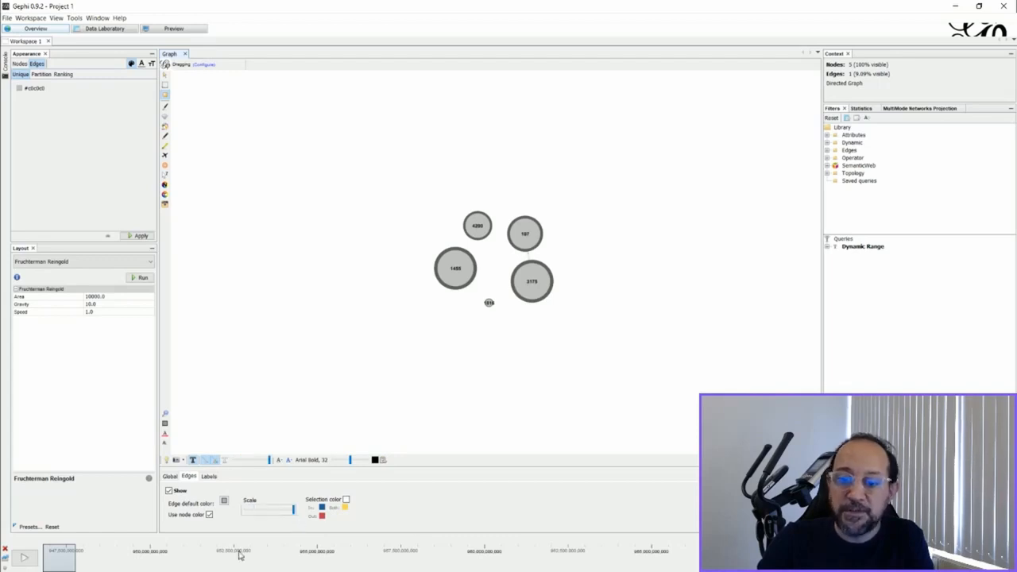
{"action": "left_click", "coordinate": [210, 515]}
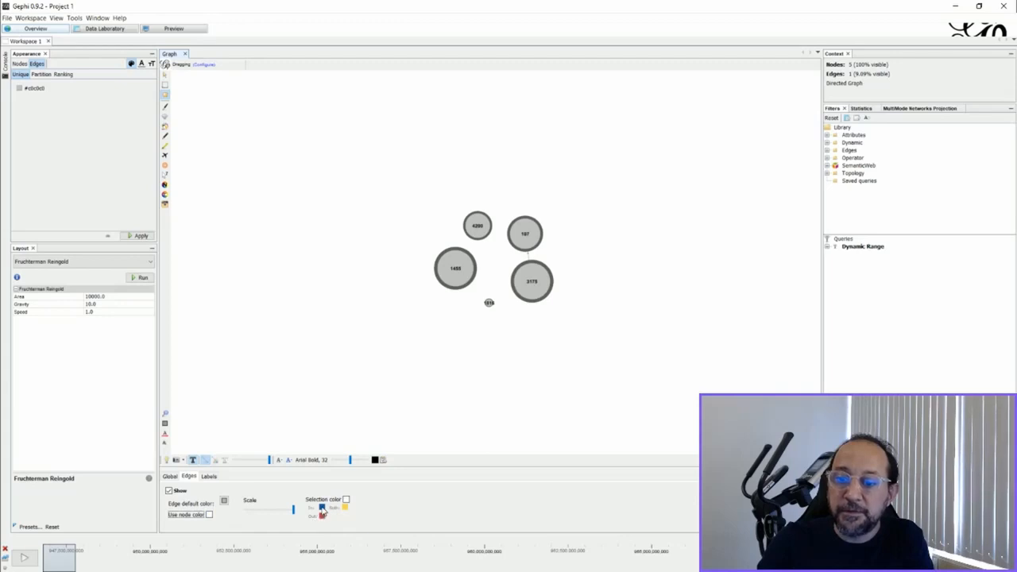
{"action": "left_click", "coordinate": [210, 515]}
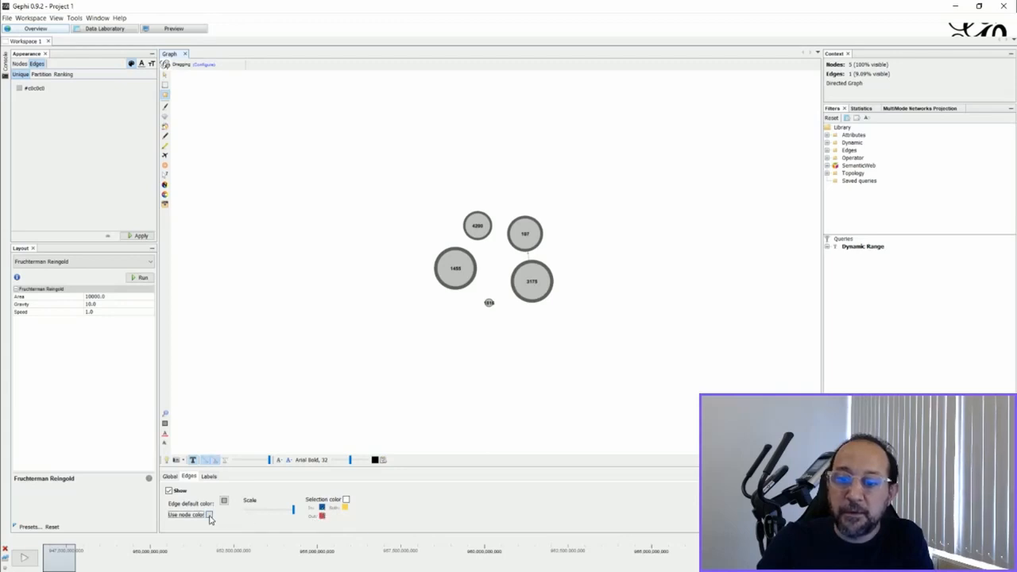
{"action": "left_click", "coordinate": [346, 499]}
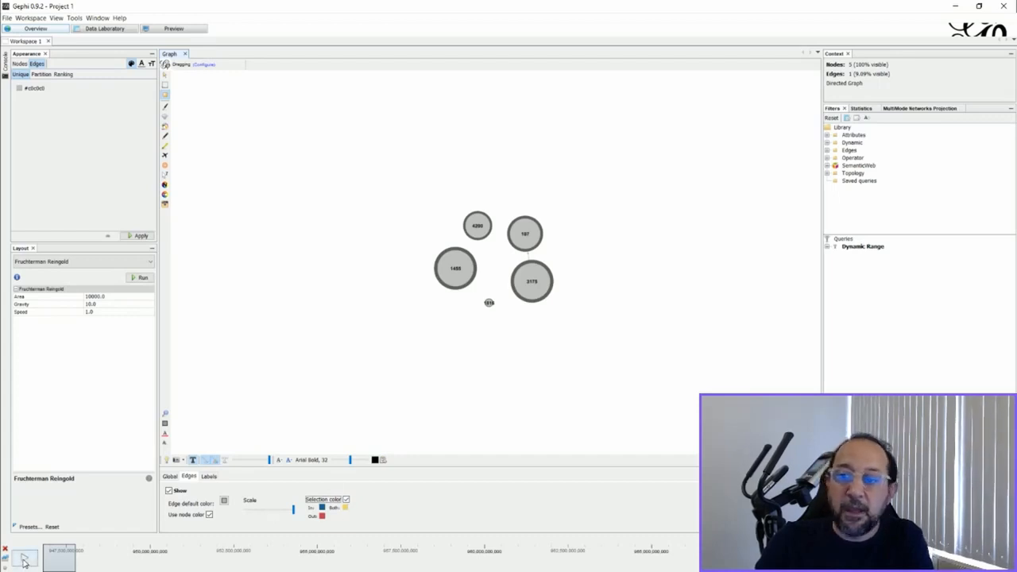
- Fit the graph to the view and play the timeline animation through the time range
{"action": "left_click", "coordinate": [164, 414]}
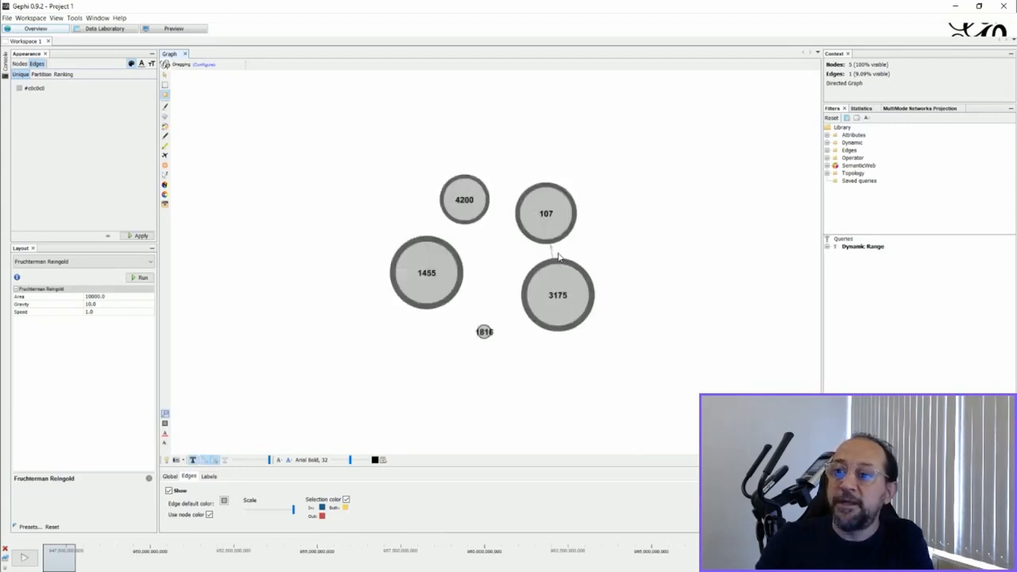
{"action": "left_click", "coordinate": [24, 561]}
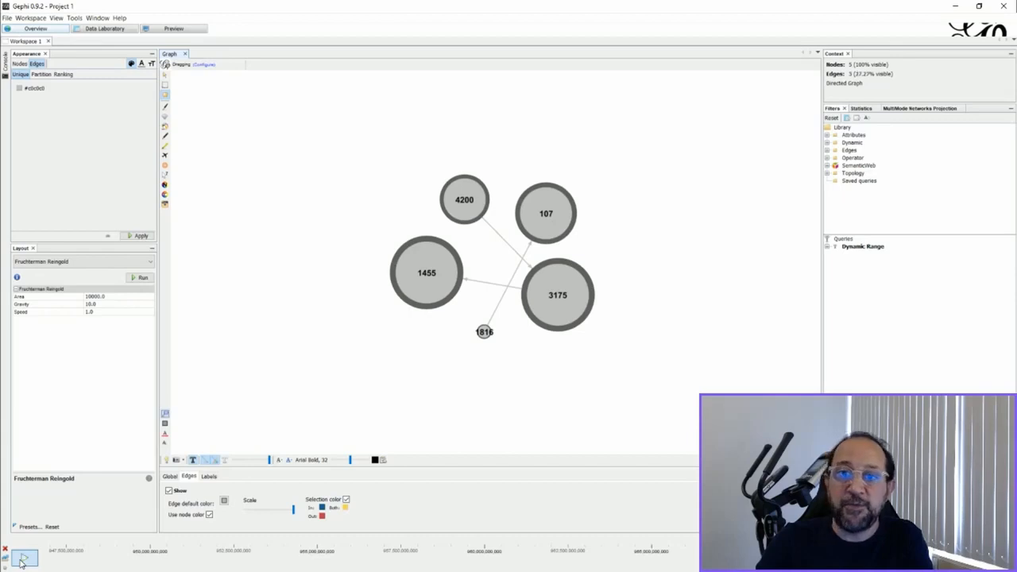
{"action": "left_click", "coordinate": [22, 561]}
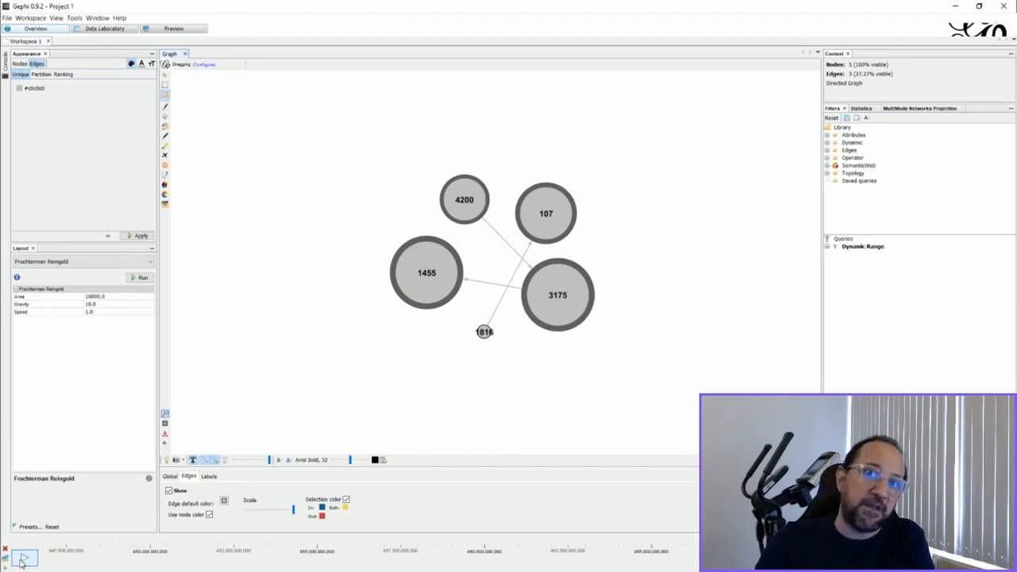